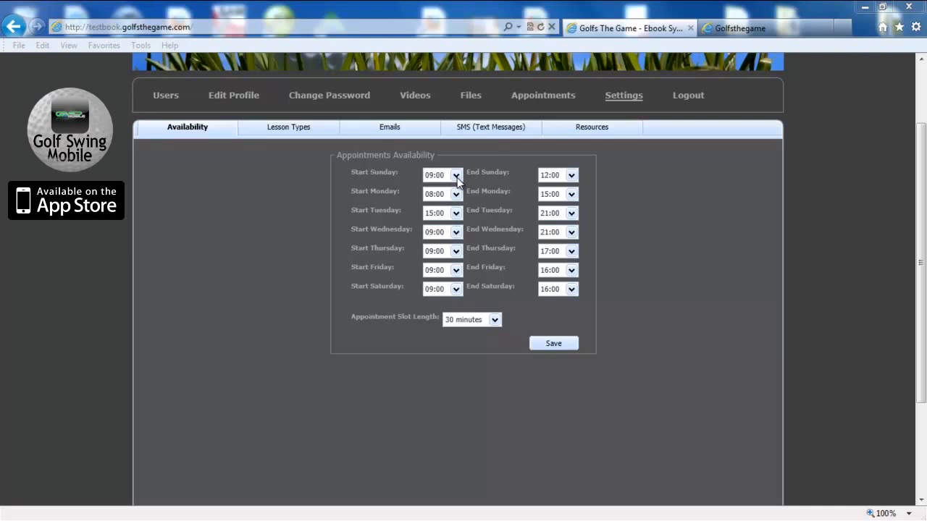
Step: Set the Sunday availability start to 08:00 and save the appointment availability
{"action": "left_click", "coordinate": [456, 176]}
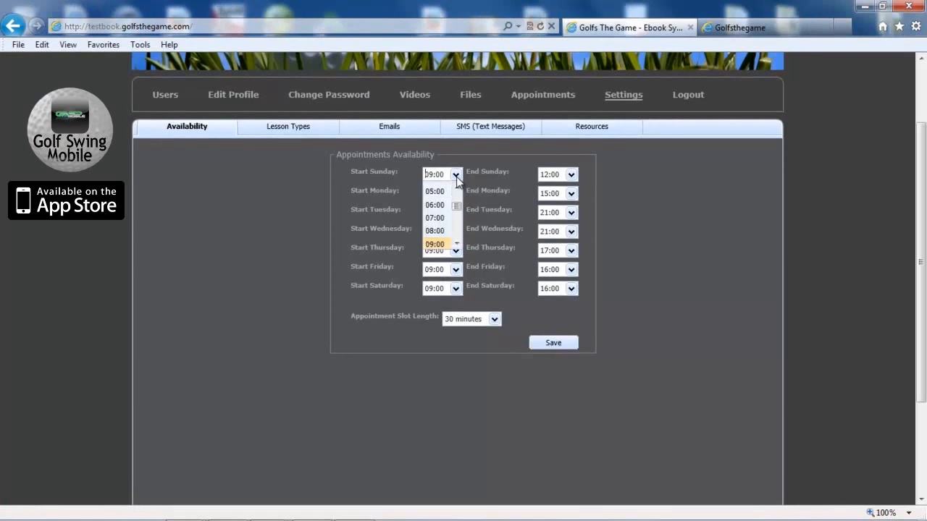
{"action": "left_click", "coordinate": [439, 231]}
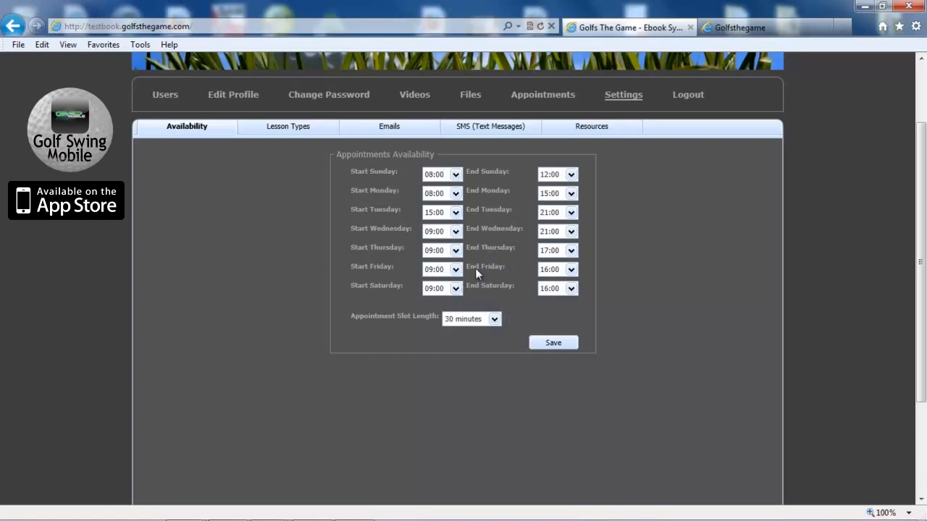
{"action": "left_click", "coordinate": [553, 343]}
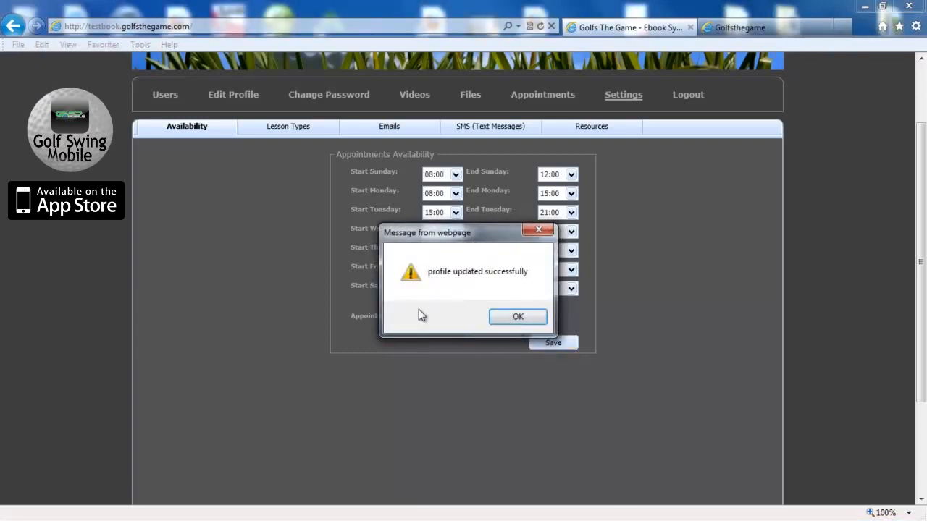
{"action": "left_click", "coordinate": [516, 317]}
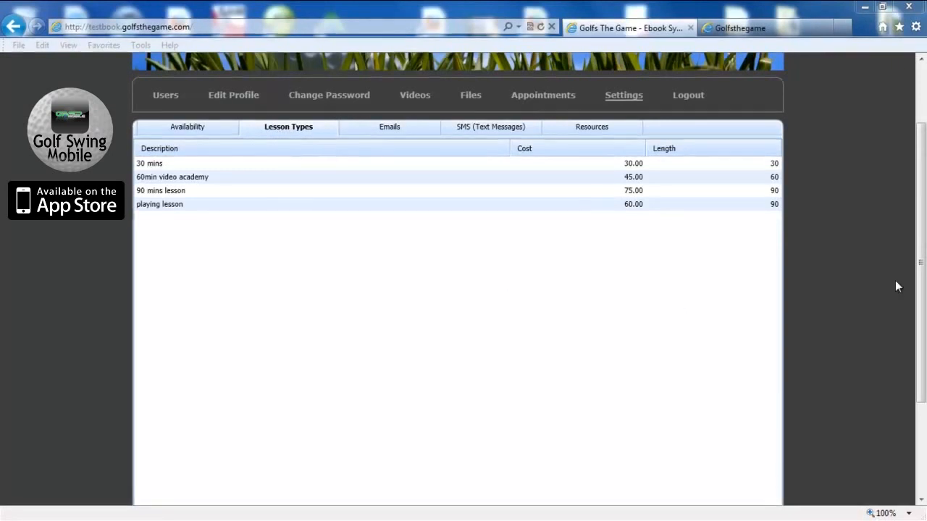
Step: Add a lesson type "bunker lesson" with a cost of £25.00 and a length of 30 minutes
{"action": "left_click_drag", "start_coordinate": [920, 258], "coordinate": [920, 314]}
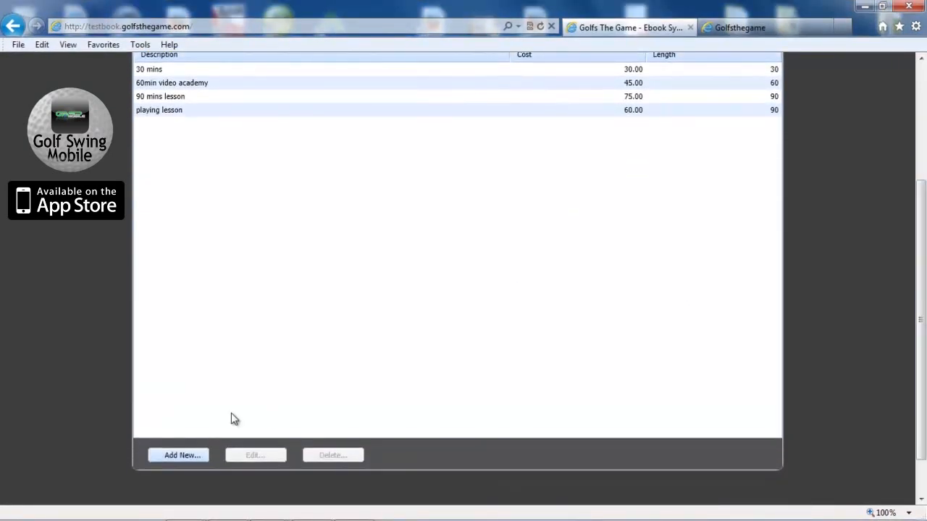
{"action": "left_click", "coordinate": [177, 456]}
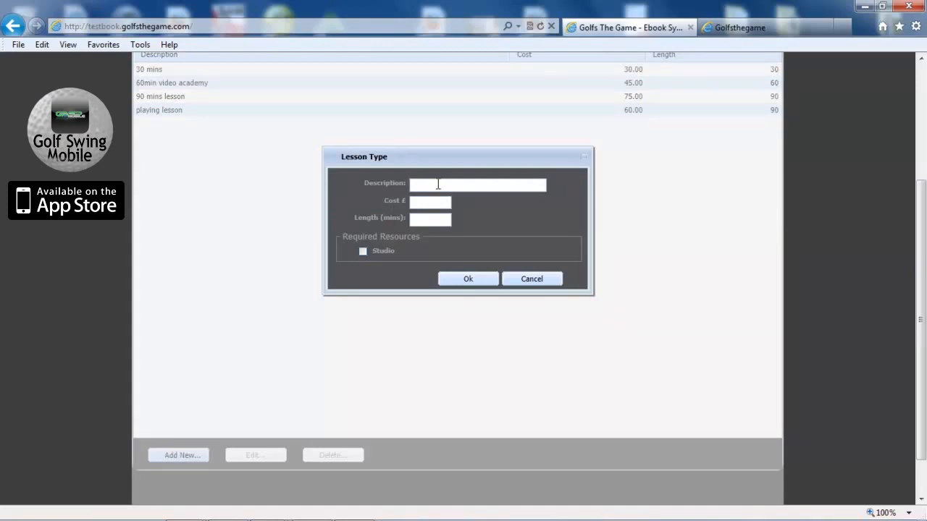
{"action": "type", "text": "bunker lesson"}
{"action": "left_click", "coordinate": [431, 203]}
{"action": "type", "text": "30"}
{"action": "left_click", "coordinate": [455, 280]}
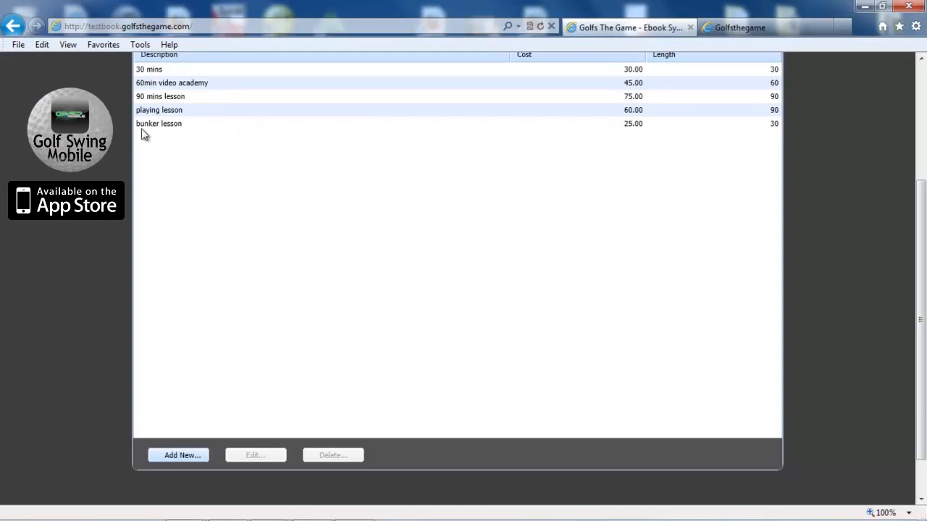
{"action": "scroll", "coordinate": [921, 340], "scroll_direction": "up", "scroll_amount": 1}
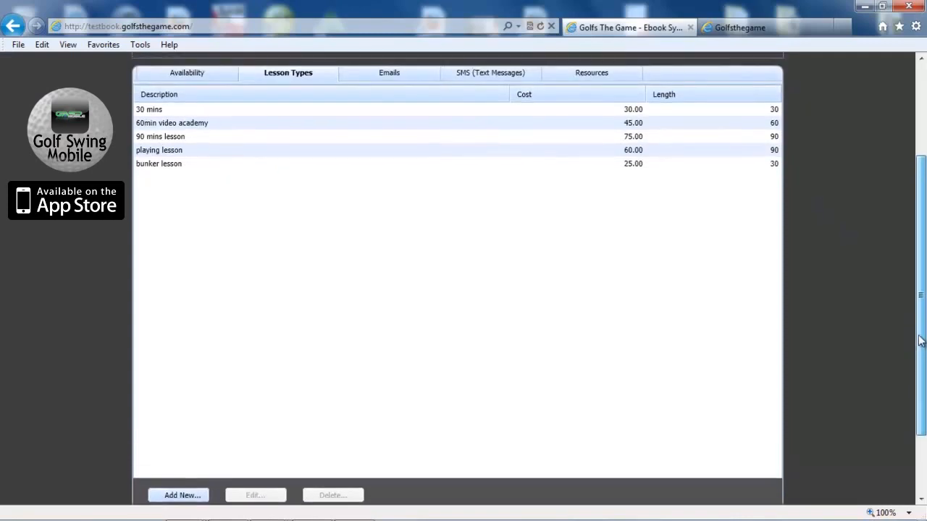
{"action": "scroll", "coordinate": [921, 340], "scroll_direction": "down", "scroll_amount": 1}
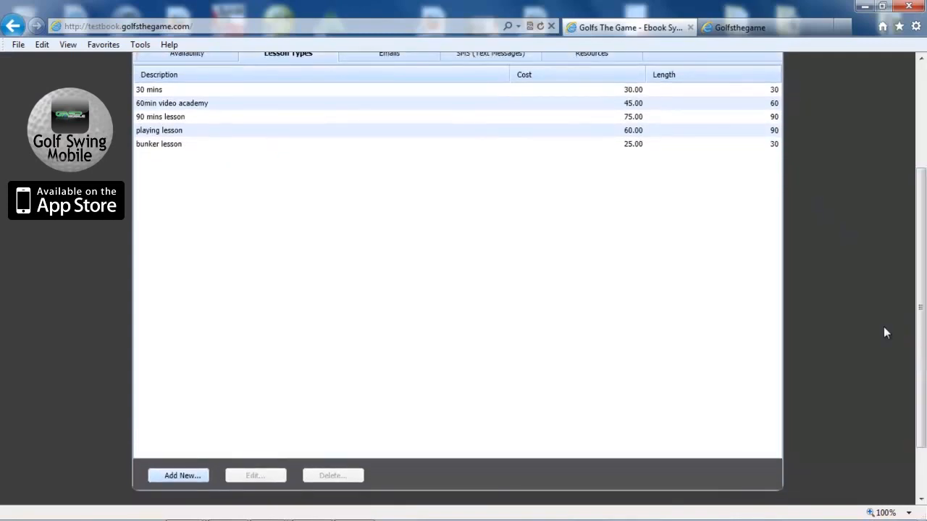
{"action": "left_click", "coordinate": [609, 147]}
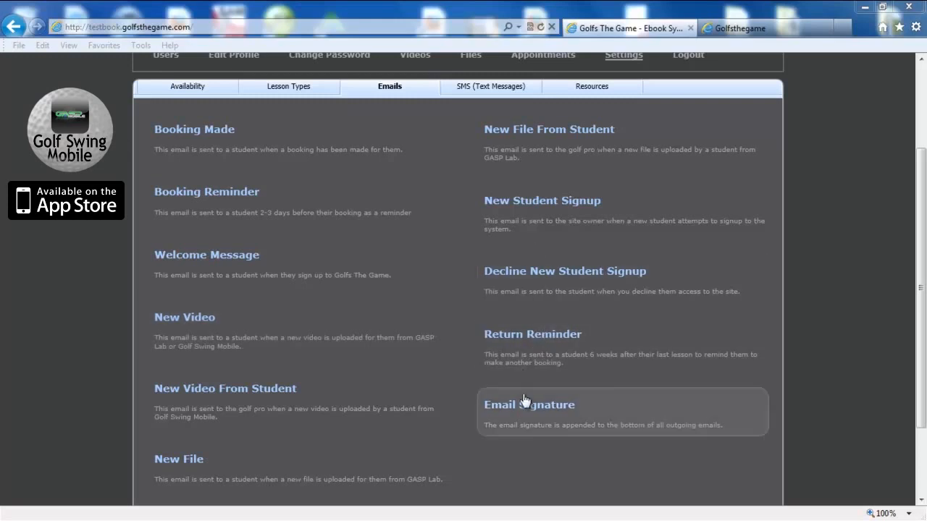
Step: Open the Booking Made email template, review its message, sending option and subject, and save and close it
{"action": "left_click", "coordinate": [255, 140]}
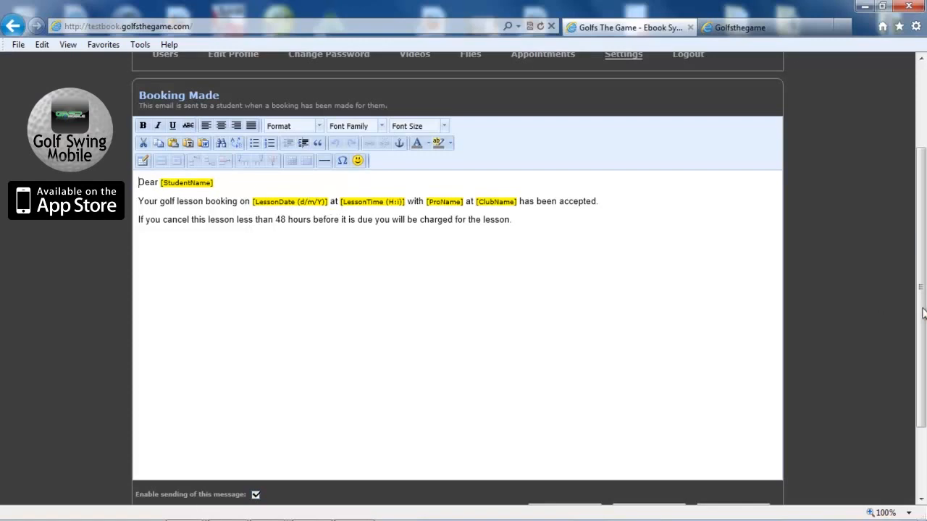
{"action": "scroll", "coordinate": [906, 312], "scroll_direction": "down", "scroll_amount": 2}
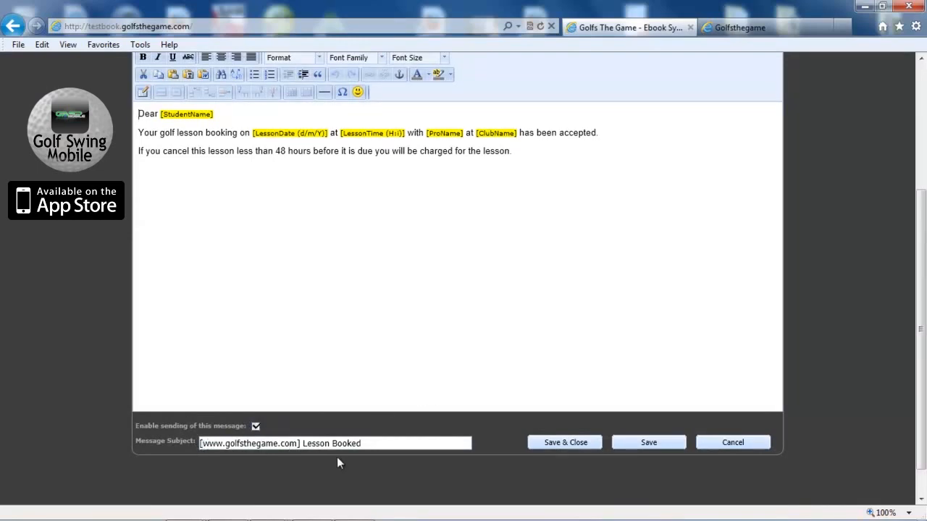
{"action": "left_click", "coordinate": [555, 443]}
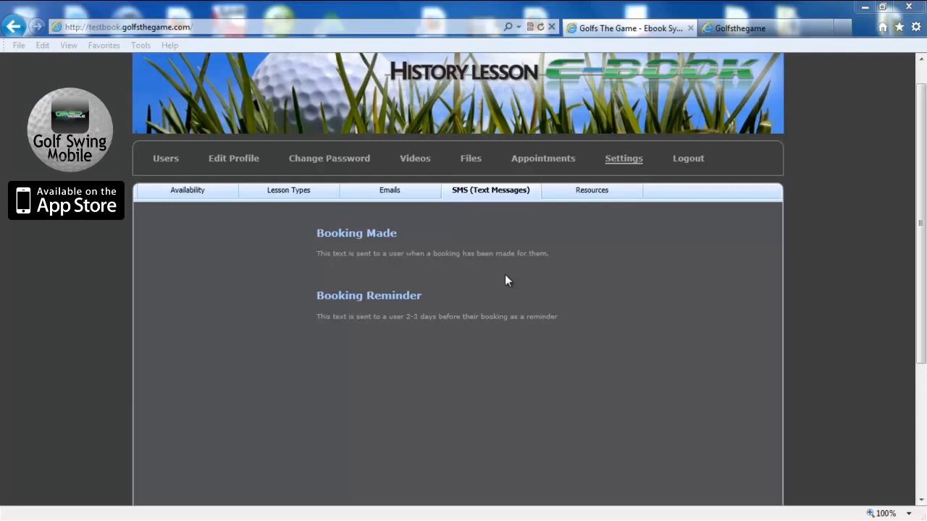
Step: Open the Booking Reminder text message template and examine its message body and sending option
{"action": "left_click", "coordinate": [439, 312]}
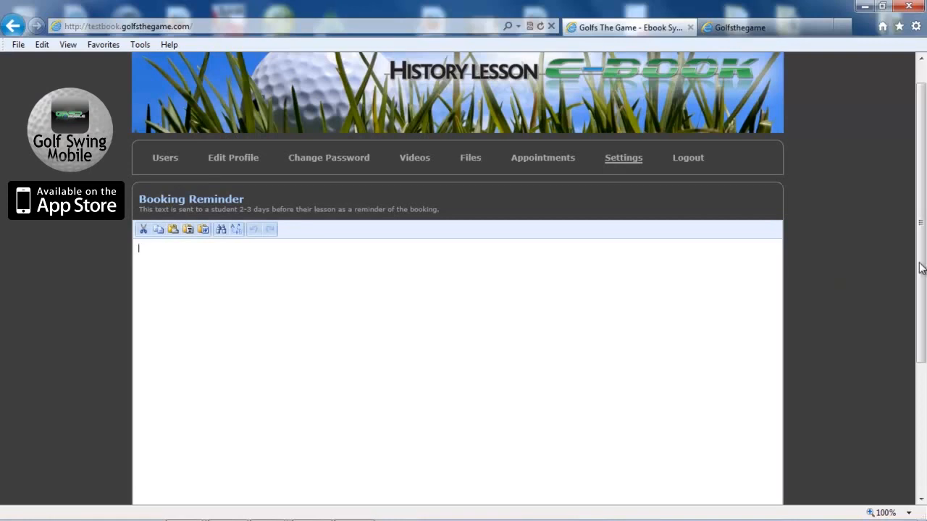
{"action": "left_click_drag", "start_coordinate": [922, 253], "coordinate": [924, 344]}
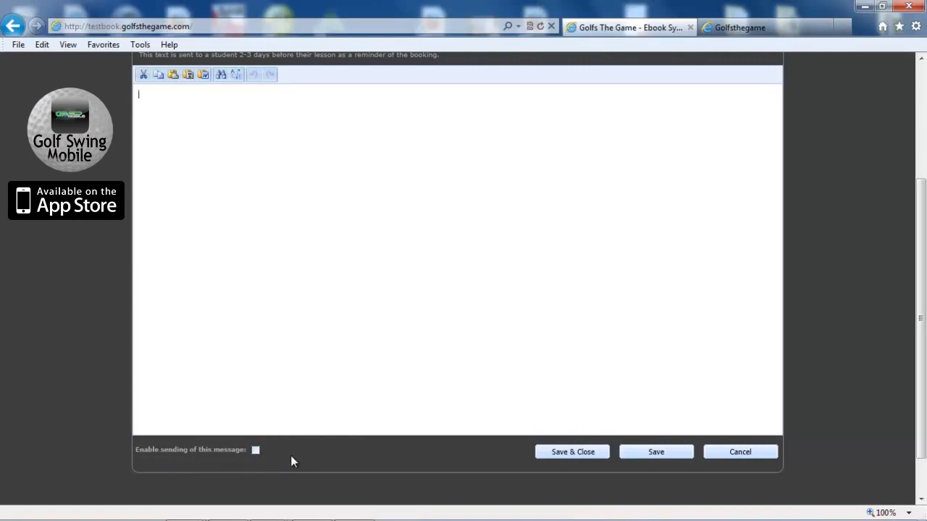
{"action": "left_click_drag", "start_coordinate": [924, 369], "coordinate": [925, 336]}
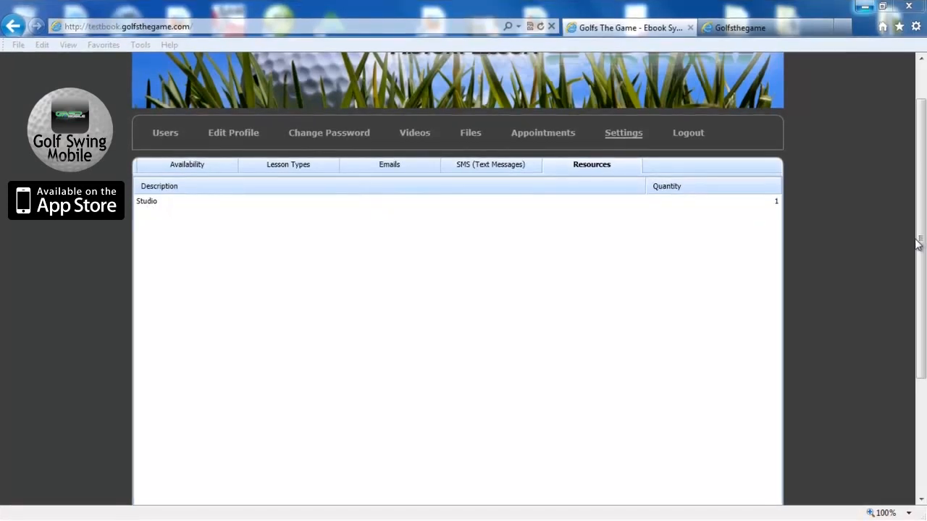
Step: Add a resource described as "K Vest" with a quantity of 1
{"action": "left_click_drag", "start_coordinate": [920, 240], "coordinate": [921, 314]}
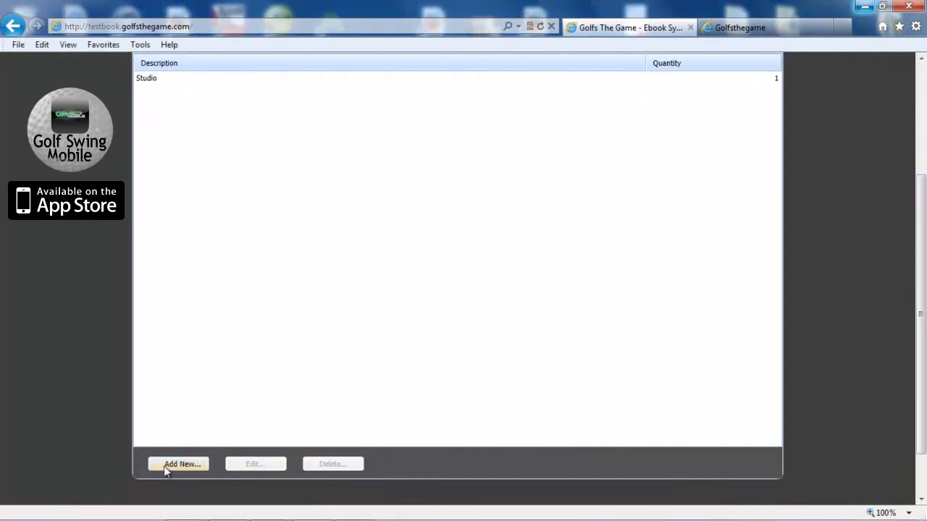
{"action": "left_click", "coordinate": [166, 466]}
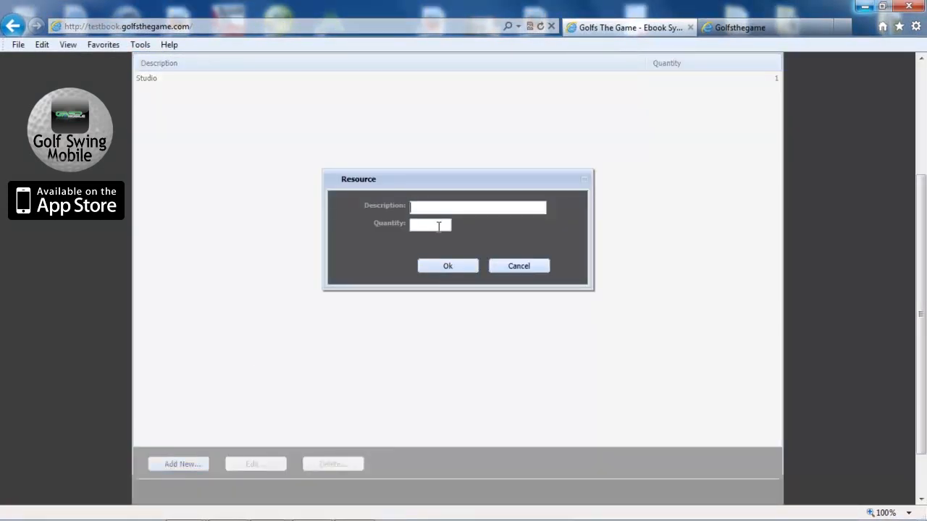
{"action": "type", "text": "K"}
{"action": "type", "text": " Vest"}
{"action": "type", "text": "1"}
{"action": "left_click", "coordinate": [451, 268]}
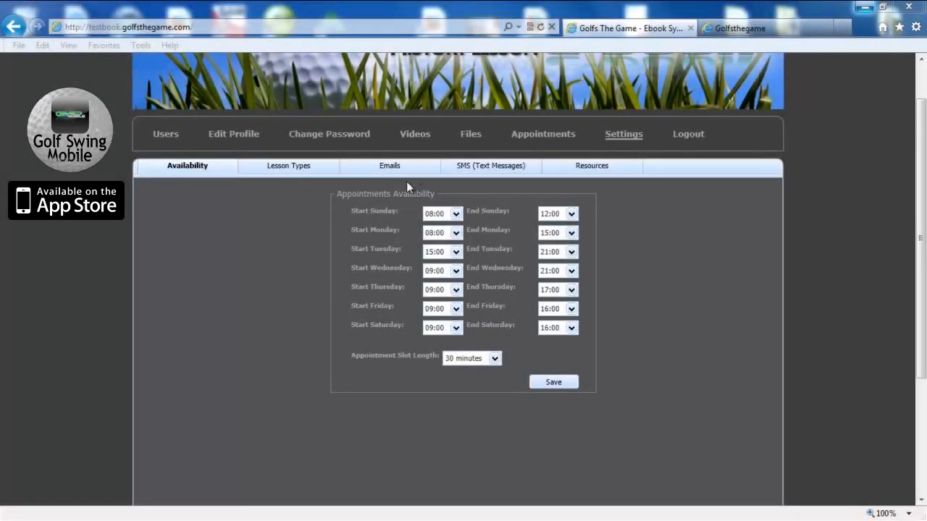
Step: Review the lesson types, email templates, text message templates and resources in the settings
{"action": "left_click", "coordinate": [272, 170]}
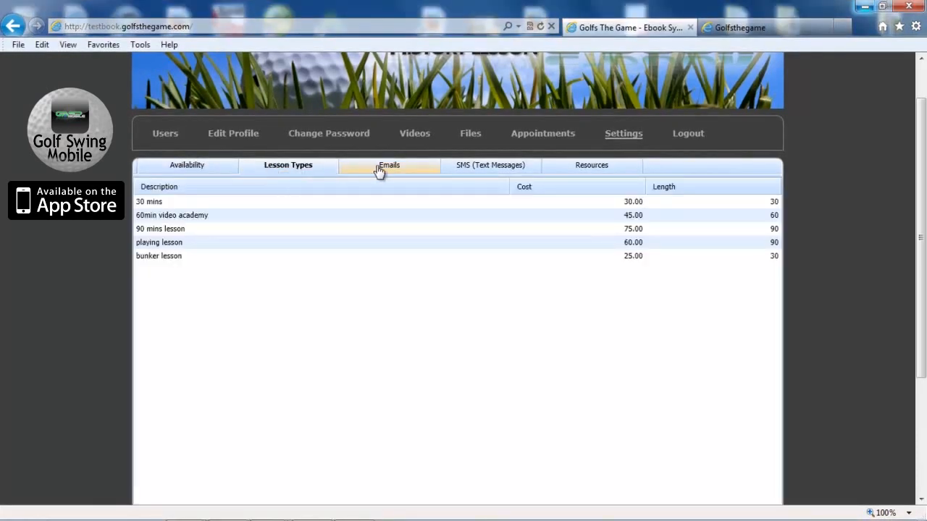
{"action": "left_click", "coordinate": [381, 171]}
{"action": "left_click", "coordinate": [467, 169]}
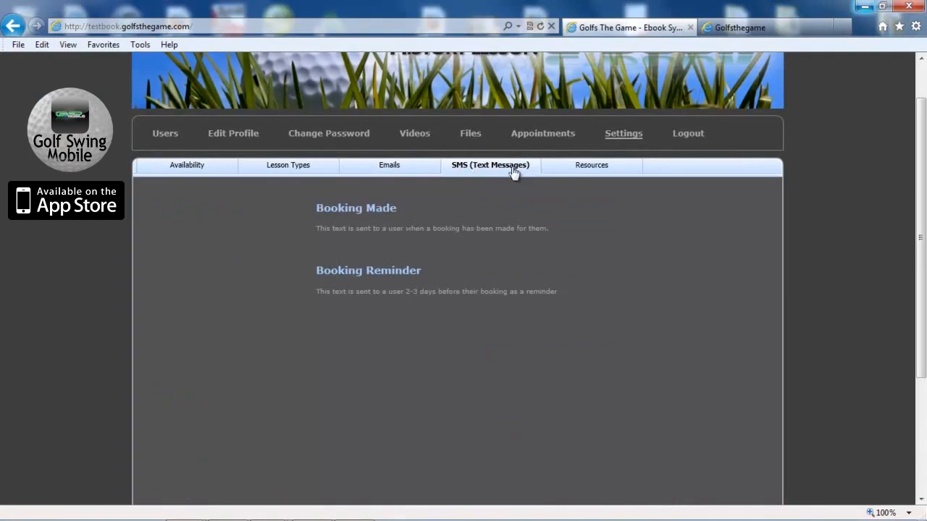
{"action": "left_click", "coordinate": [581, 169]}
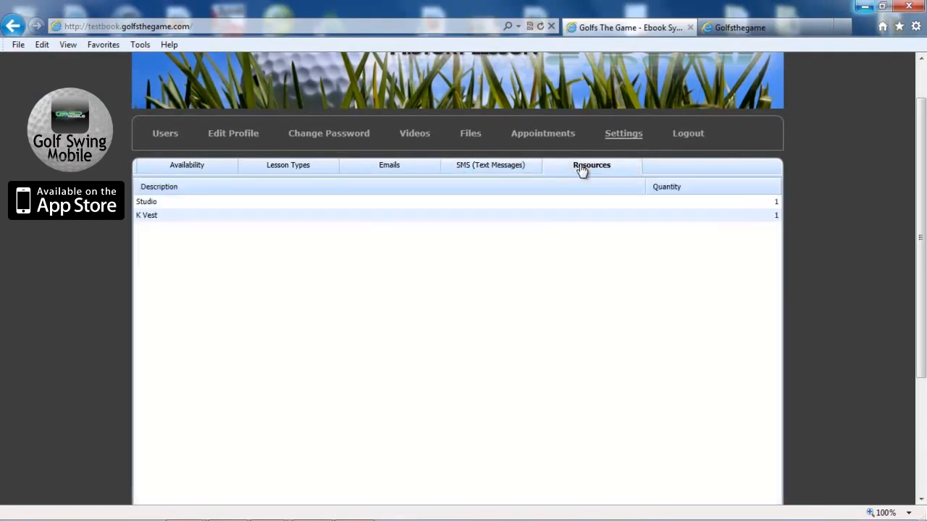
Step: Open the appointments day view for 1 May 2012 and examine the coach's available hours
{"action": "left_click", "coordinate": [541, 137]}
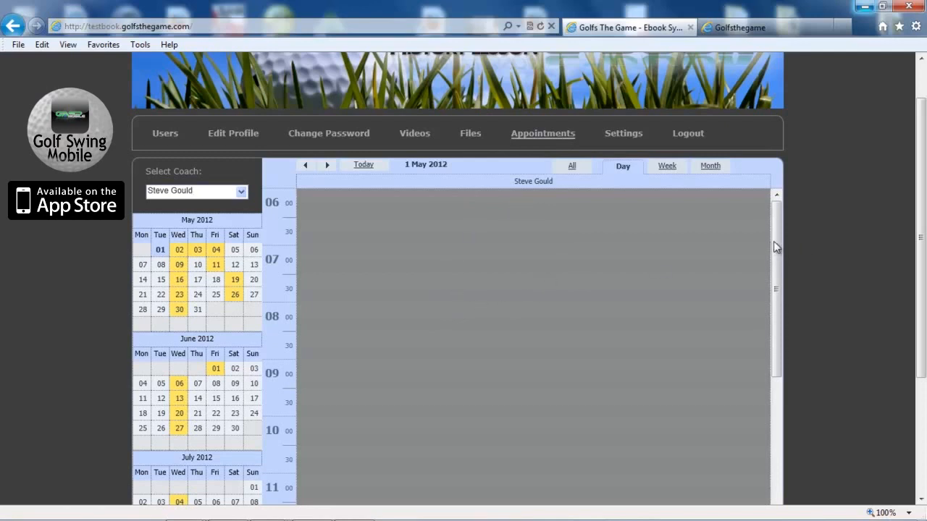
{"action": "left_click_drag", "start_coordinate": [775, 247], "coordinate": [766, 384]}
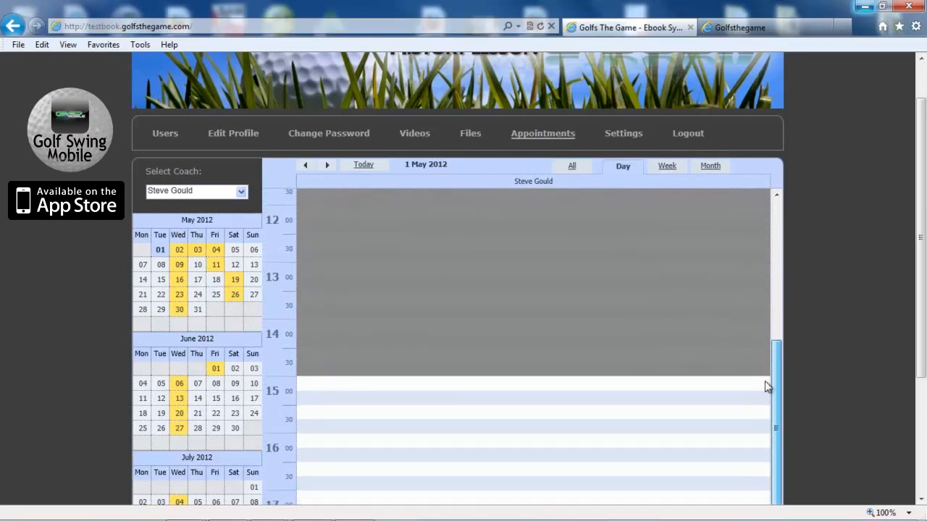
{"action": "left_click_drag", "start_coordinate": [766, 384], "coordinate": [766, 384]}
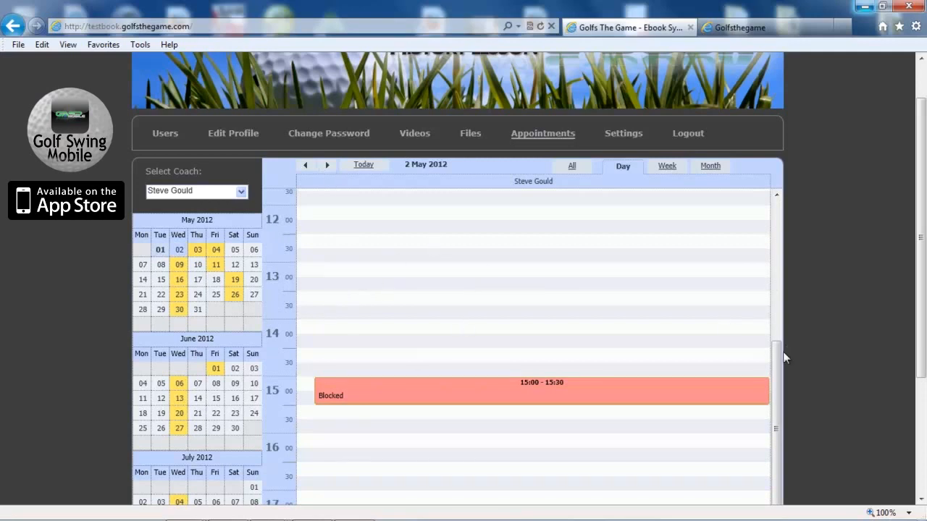
Step: Book the 30-minute bunker lesson at £25.00 for the first listed student at 09:00 on 2 May 2012
{"action": "left_click_drag", "start_coordinate": [779, 355], "coordinate": [773, 269]}
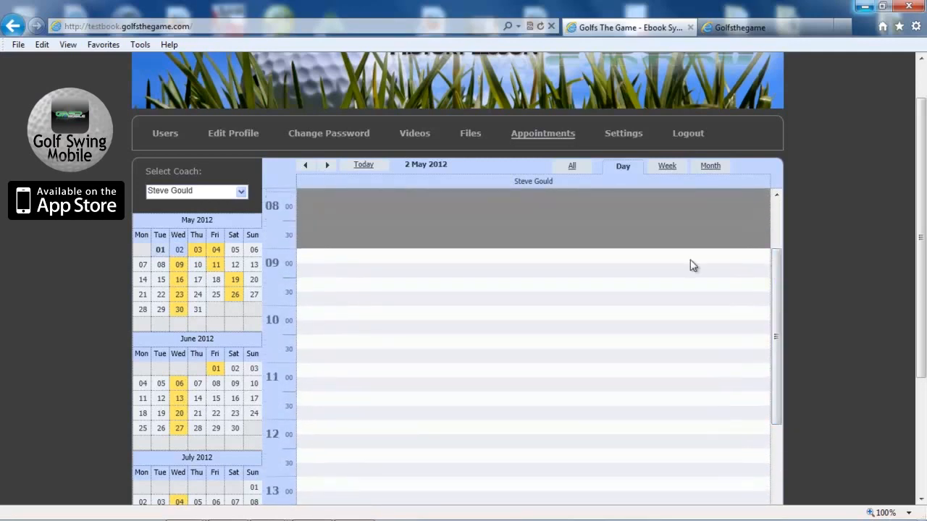
{"action": "right_click", "coordinate": [367, 261]}
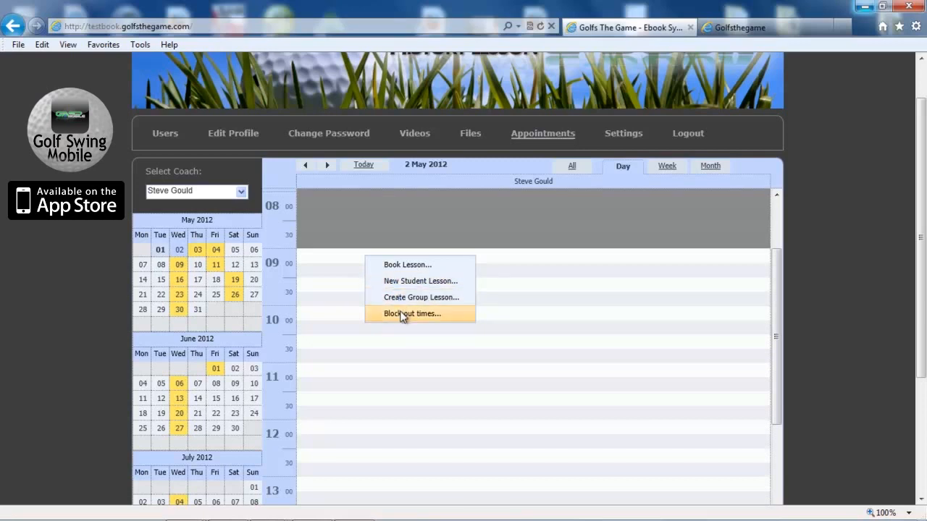
{"action": "left_click", "coordinate": [402, 270]}
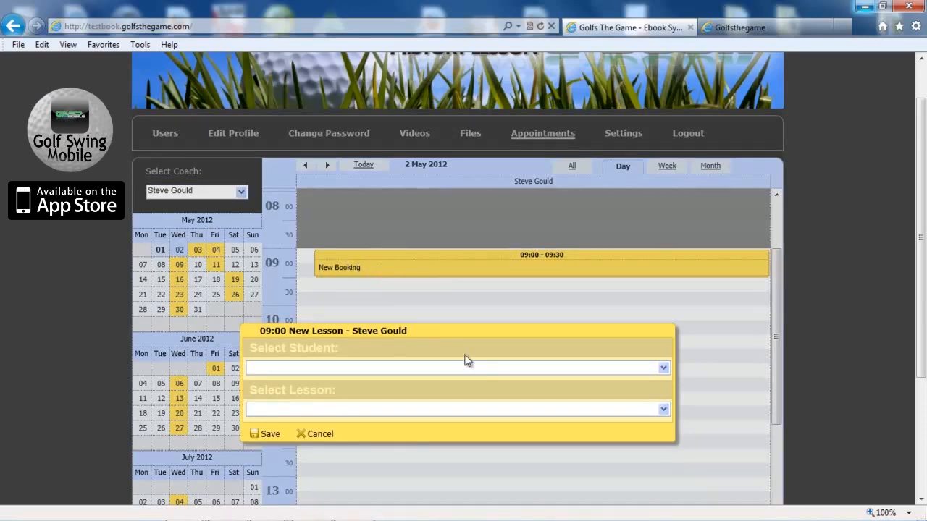
{"action": "left_click", "coordinate": [664, 370]}
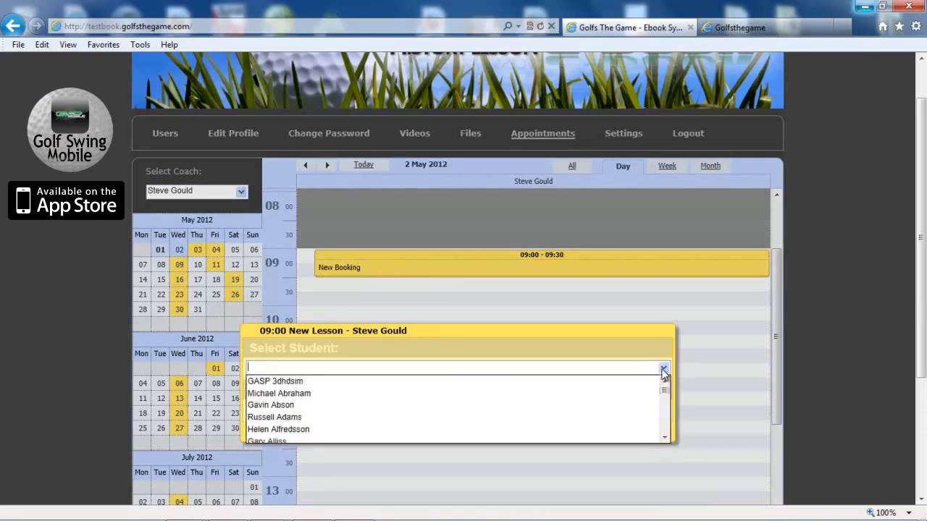
{"action": "left_click", "coordinate": [610, 384]}
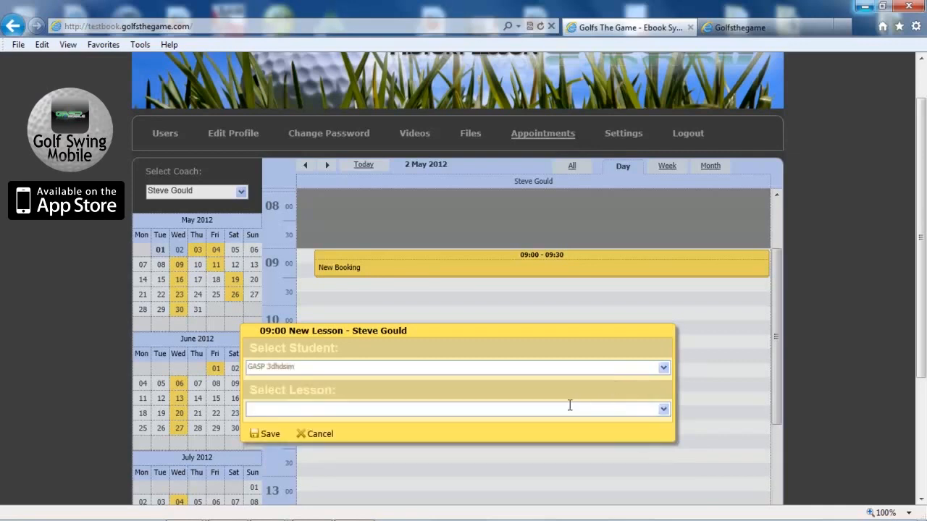
{"action": "left_click", "coordinate": [663, 411]}
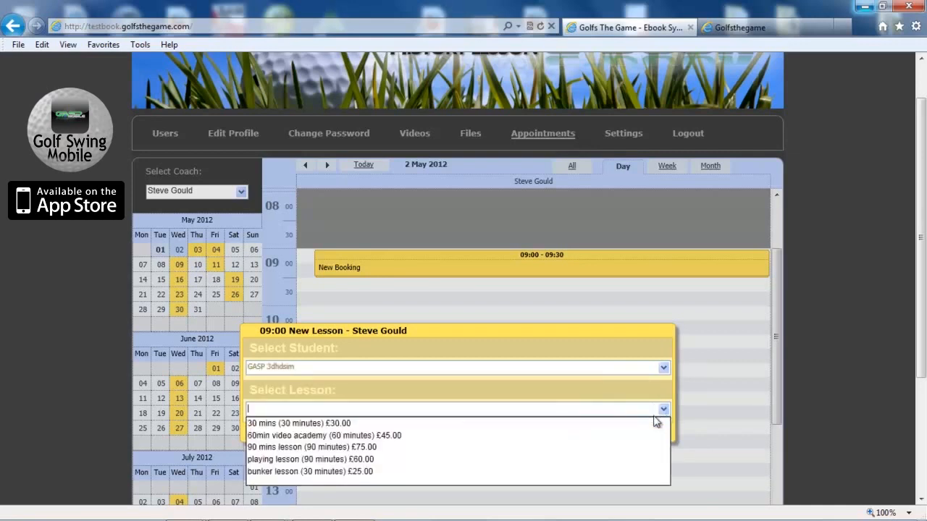
{"action": "left_click", "coordinate": [562, 472]}
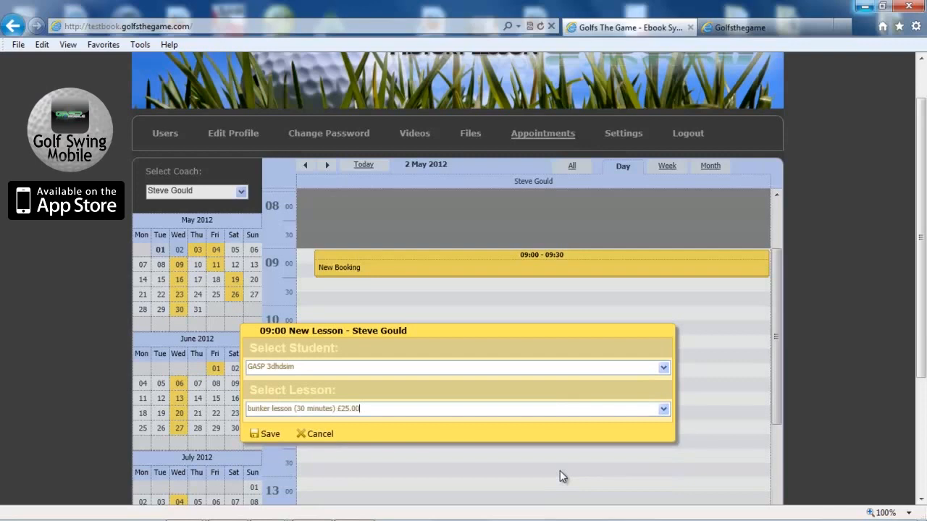
{"action": "left_click", "coordinate": [268, 434]}
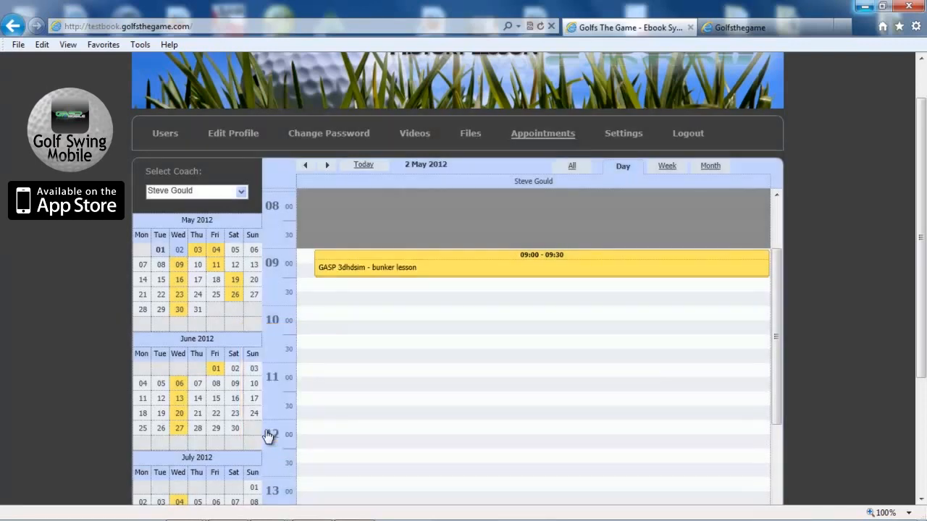
Step: Check the event details of the 09:00 and 09:30 bookings on 2 May 2012
{"action": "mouse_move", "coordinate": [358, 273]}
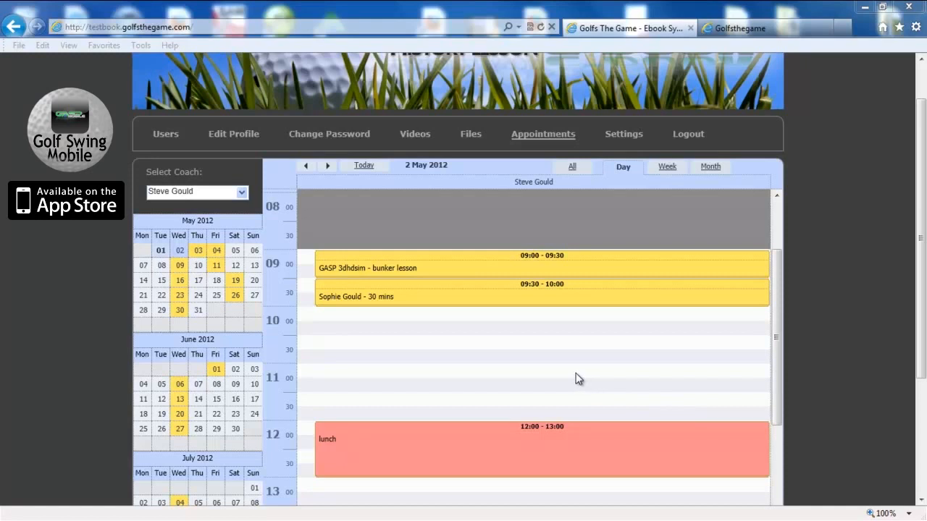
{"action": "mouse_move", "coordinate": [429, 304]}
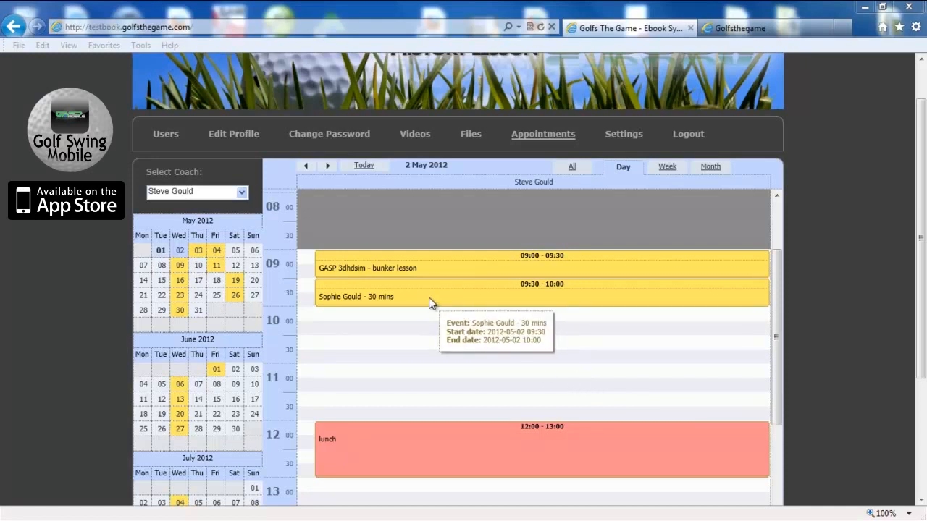
Step: Cancel the 09:00 bunker lesson booking on 2 May 2012
{"action": "mouse_move", "coordinate": [422, 269]}
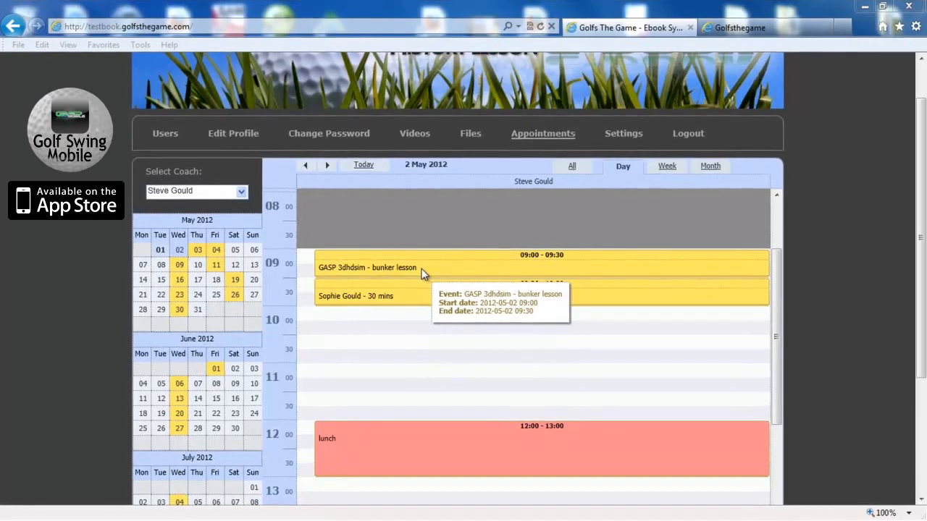
{"action": "right_click", "coordinate": [423, 274]}
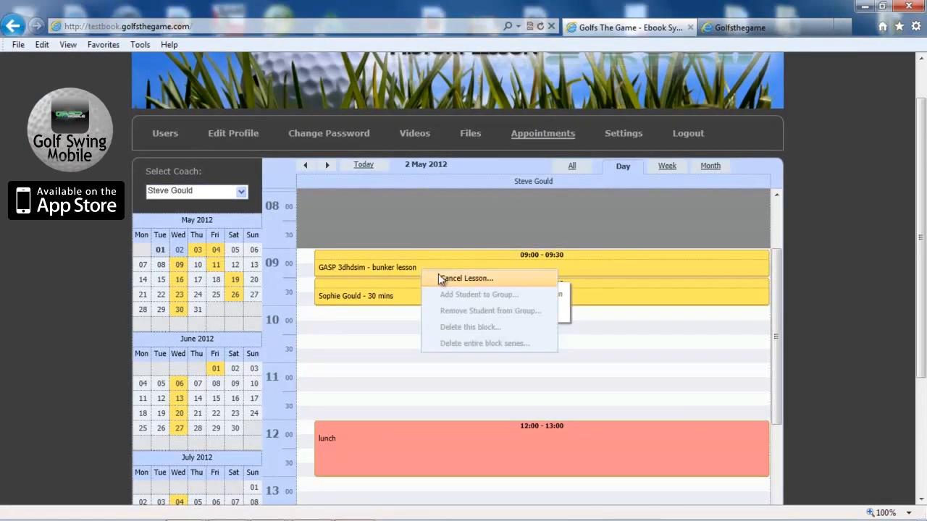
{"action": "left_click", "coordinate": [439, 278]}
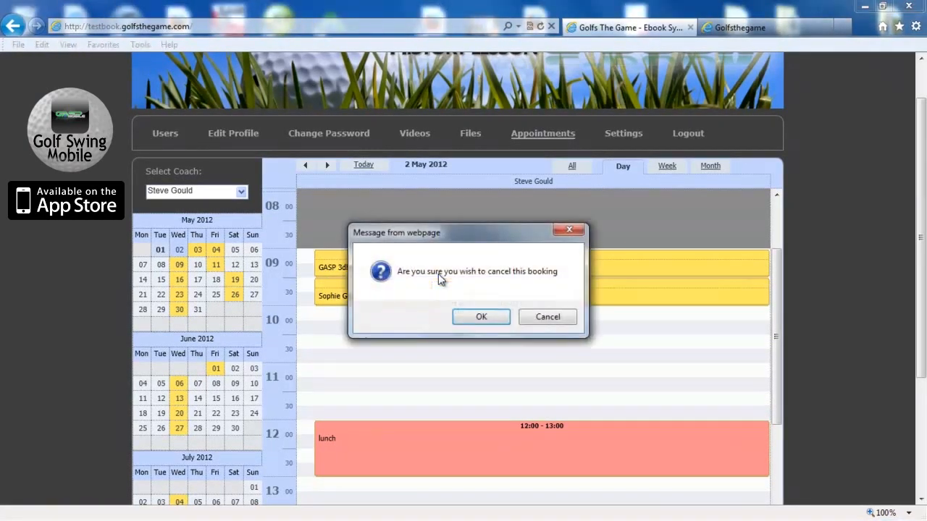
{"action": "left_click", "coordinate": [481, 319]}
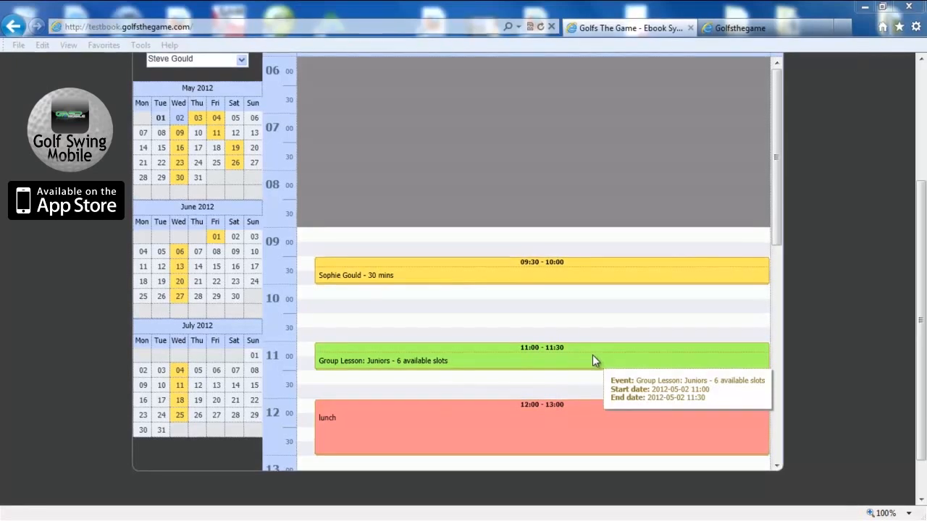
Step: Check the 11:00 group lesson, and view the third listed coach's calendar before returning to the previous coach
{"action": "right_click", "coordinate": [572, 358]}
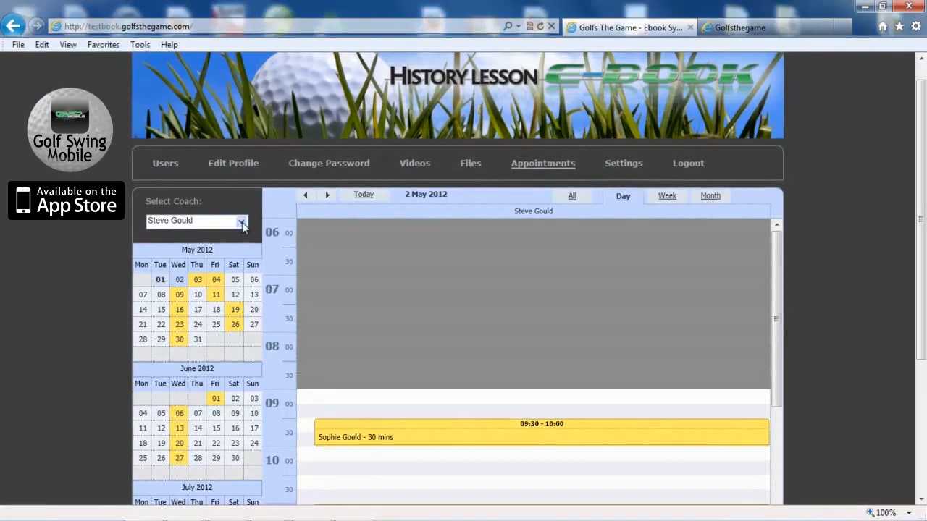
{"action": "left_click", "coordinate": [219, 224]}
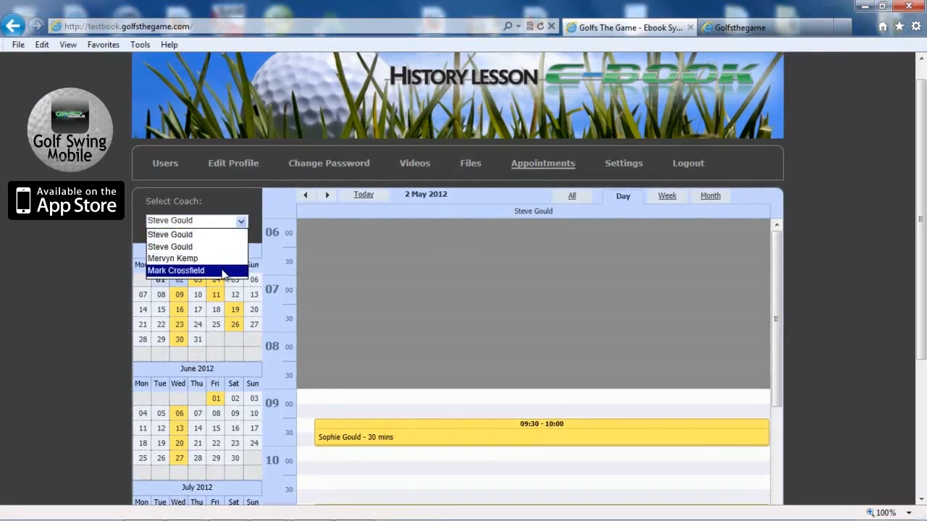
{"action": "left_click", "coordinate": [241, 222]}
{"action": "left_click", "coordinate": [213, 258]}
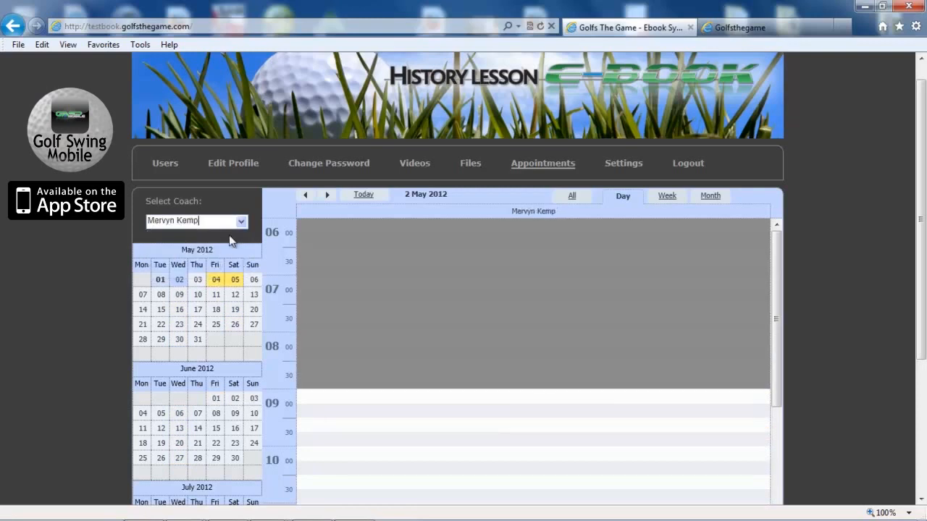
{"action": "left_click", "coordinate": [240, 222]}
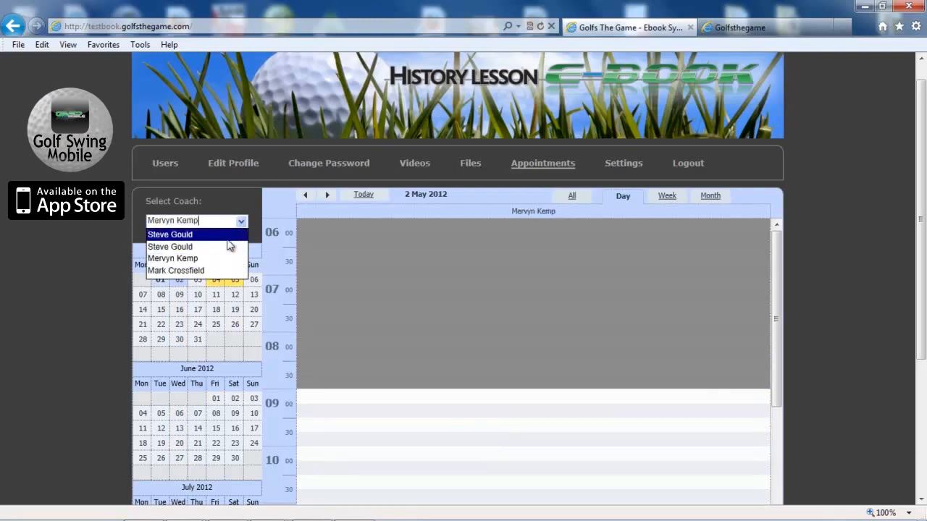
{"action": "left_click", "coordinate": [229, 246]}
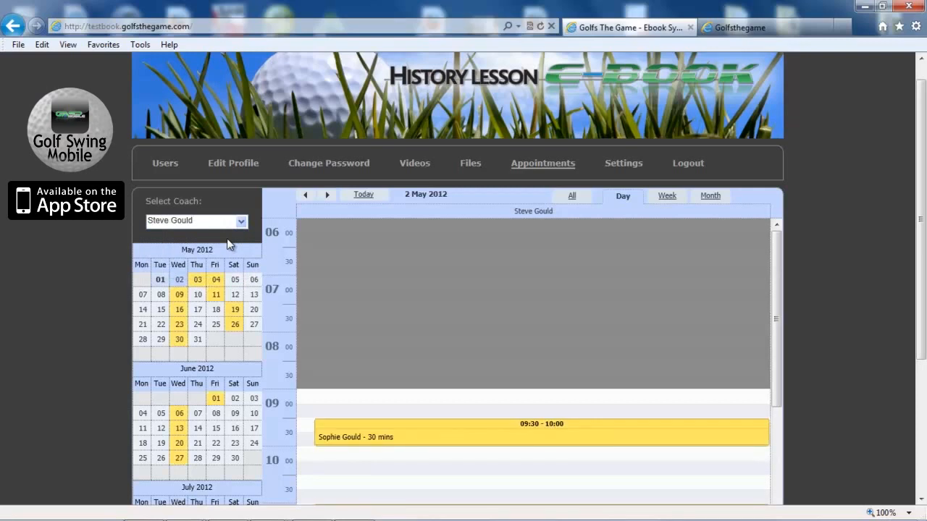
Step: Move the day view to 3 May 2012 and examine the coach's schedule
{"action": "left_click", "coordinate": [327, 195]}
{"action": "left_click", "coordinate": [305, 196]}
{"action": "left_click", "coordinate": [328, 195]}
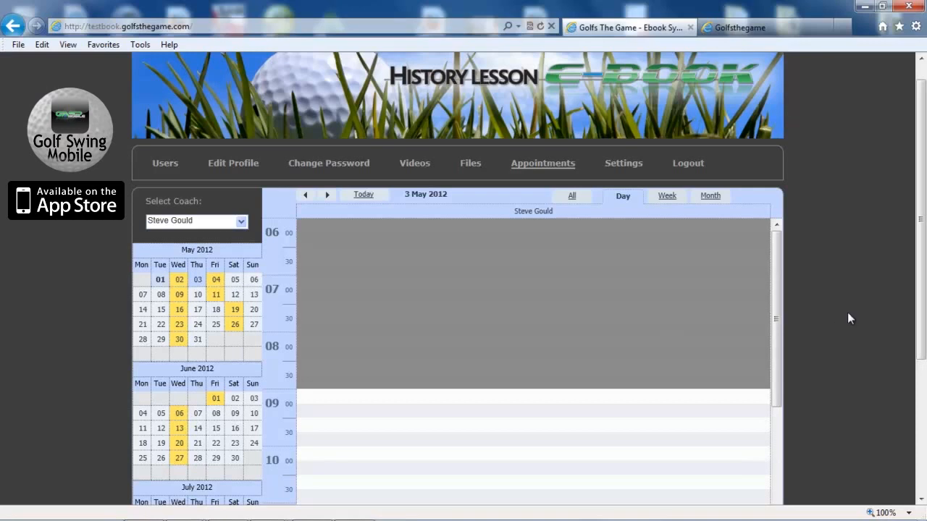
{"action": "left_click_drag", "start_coordinate": [917, 298], "coordinate": [922, 391]}
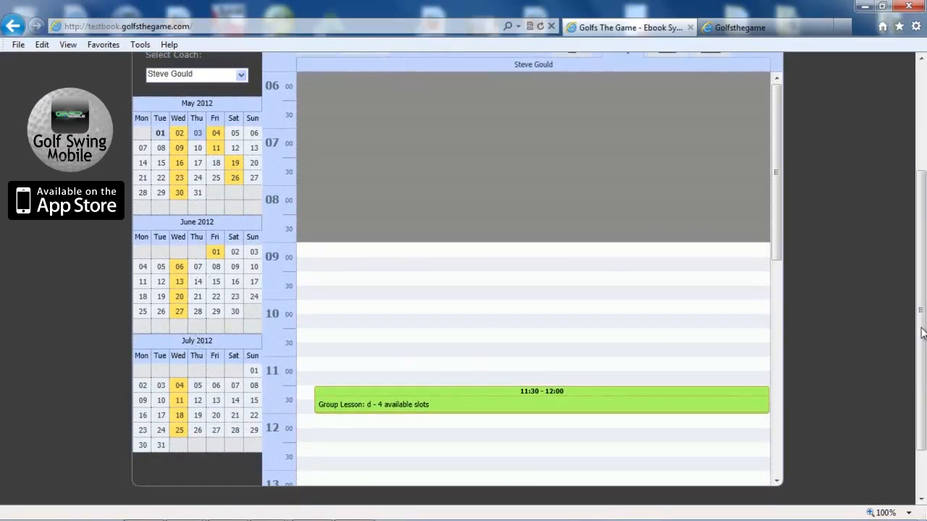
{"action": "left_click_drag", "start_coordinate": [923, 332], "coordinate": [924, 242]}
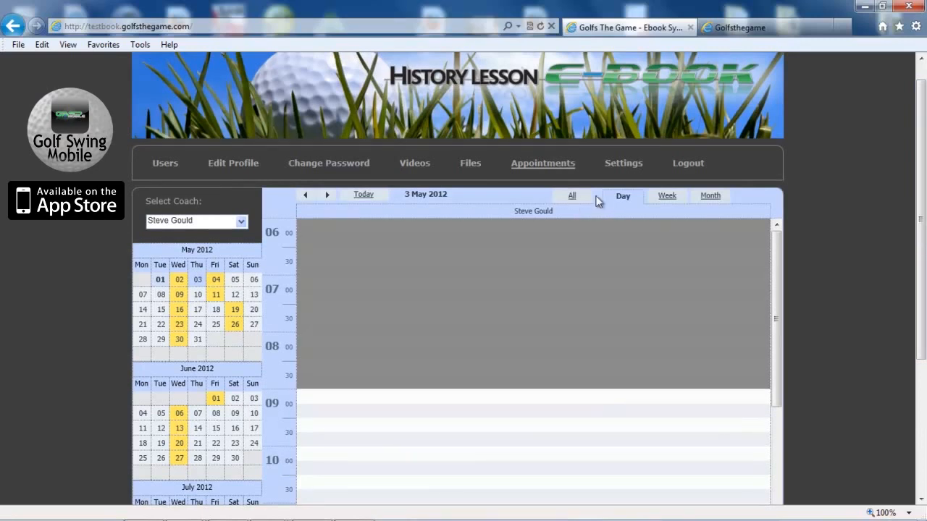
Step: Compare the coach's day and week views, and show the May 2012 month view
{"action": "left_click", "coordinate": [666, 198]}
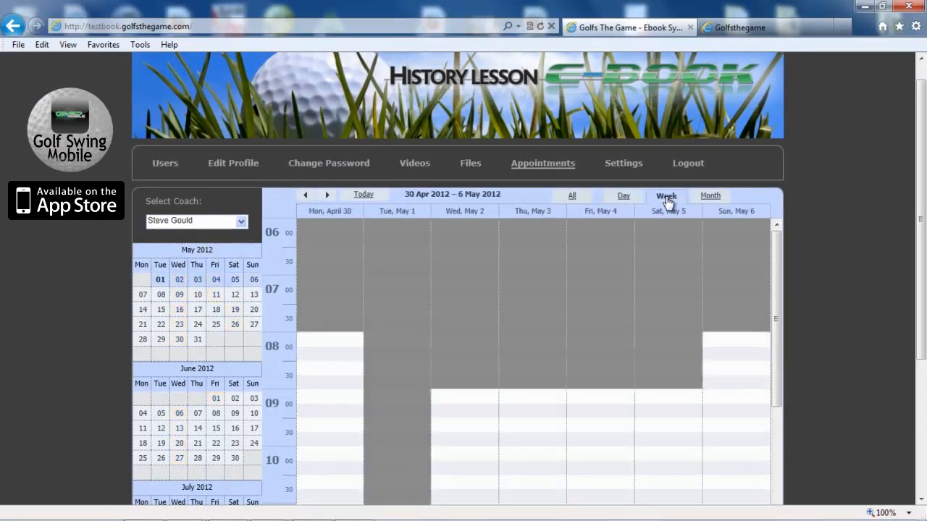
{"action": "left_click", "coordinate": [624, 197]}
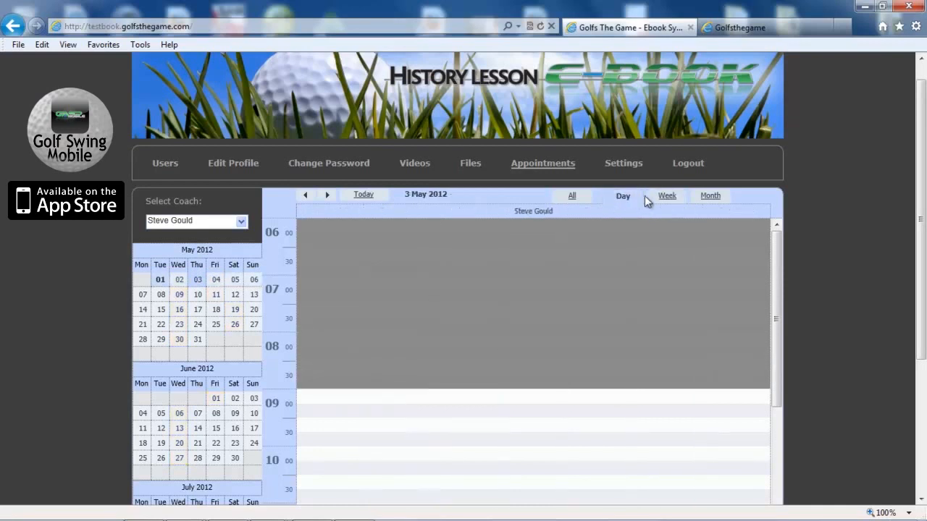
{"action": "left_click", "coordinate": [665, 197]}
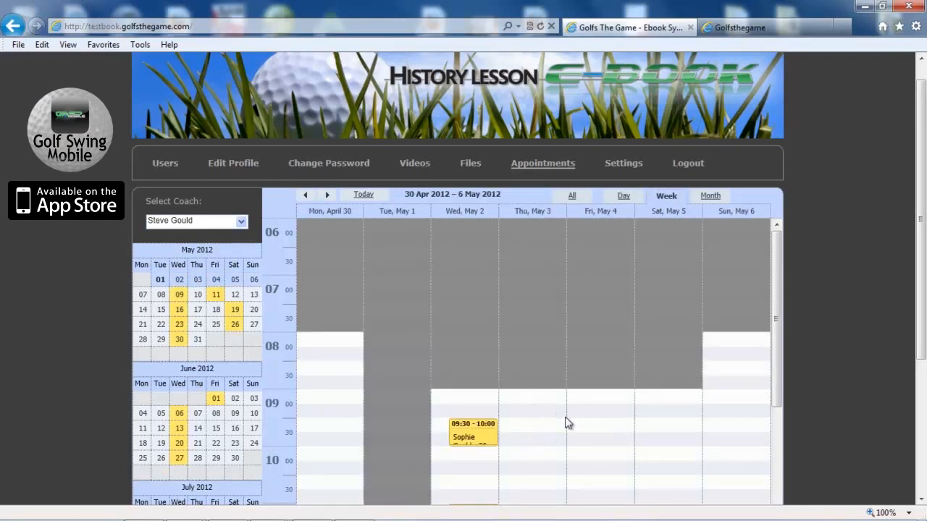
{"action": "left_click", "coordinate": [711, 197]}
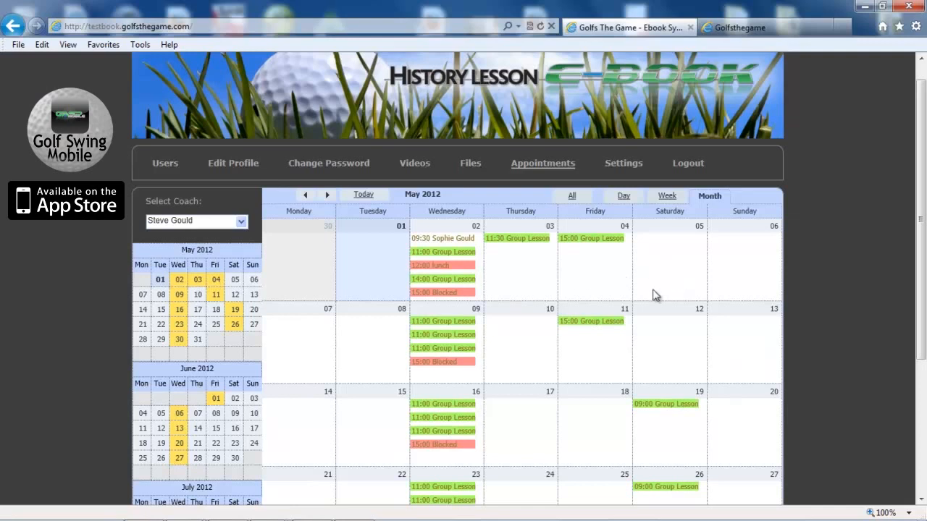
Step: Show all coaches' schedules for 3 May 2012 and check the options for the group lesson and a blocked time
{"action": "left_click", "coordinate": [571, 196]}
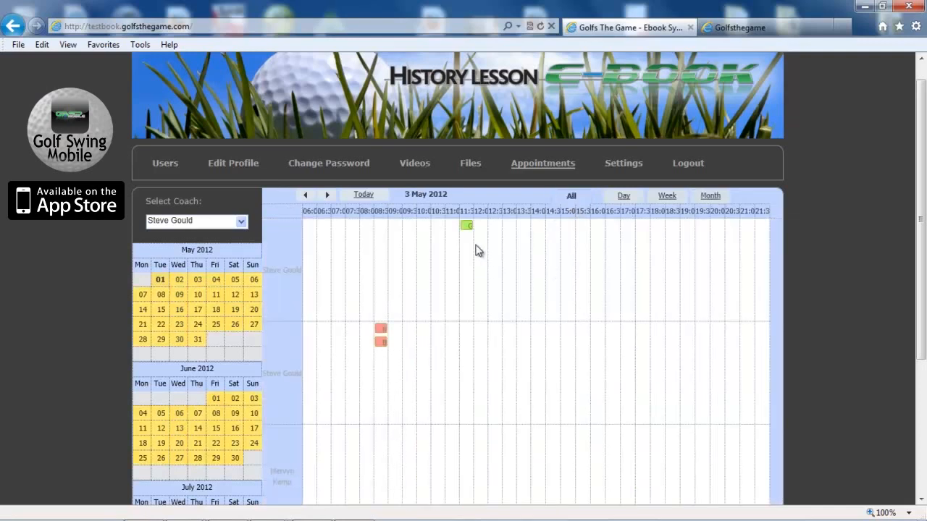
{"action": "right_click", "coordinate": [468, 230]}
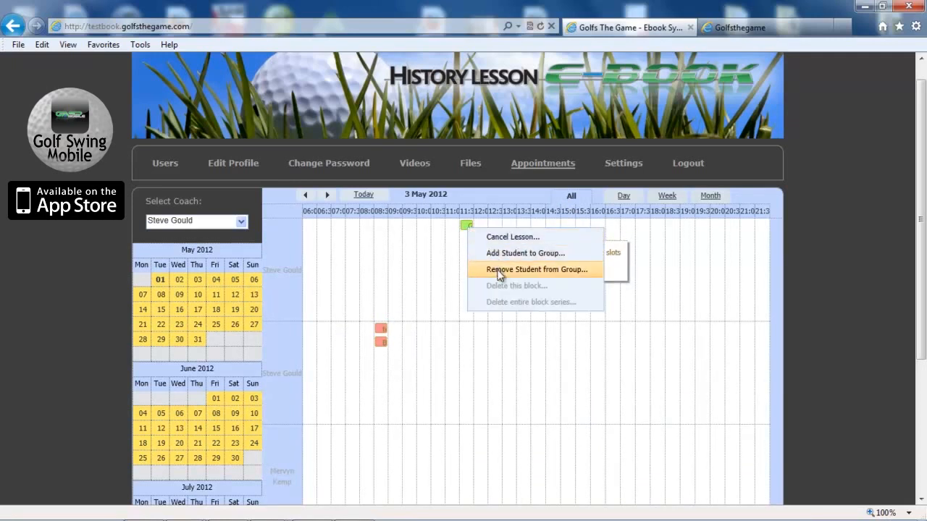
{"action": "right_click", "coordinate": [382, 333]}
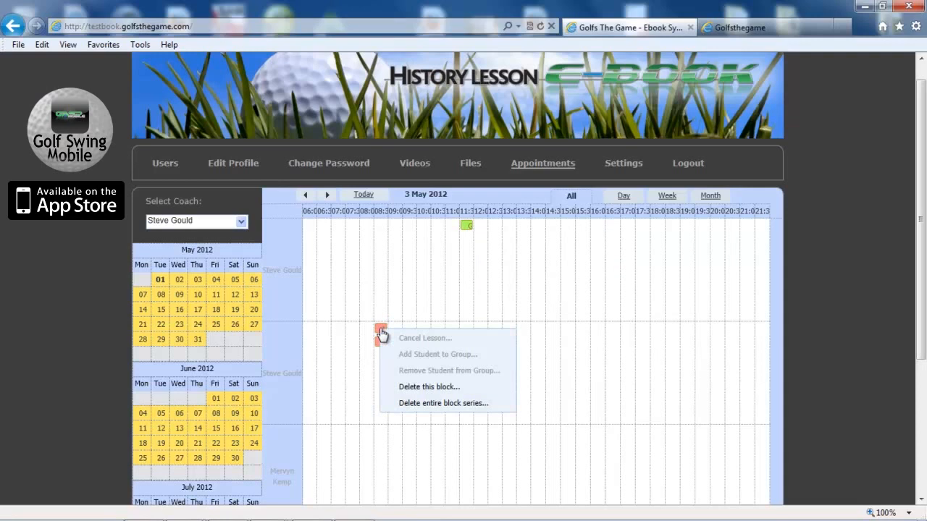
{"action": "left_click", "coordinate": [423, 312]}
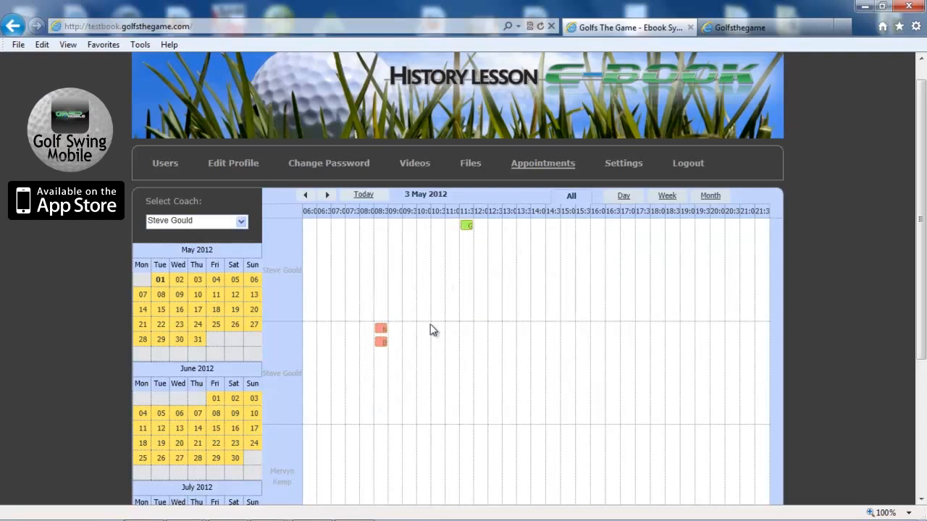
{"action": "left_click_drag", "start_coordinate": [918, 310], "coordinate": [895, 327]}
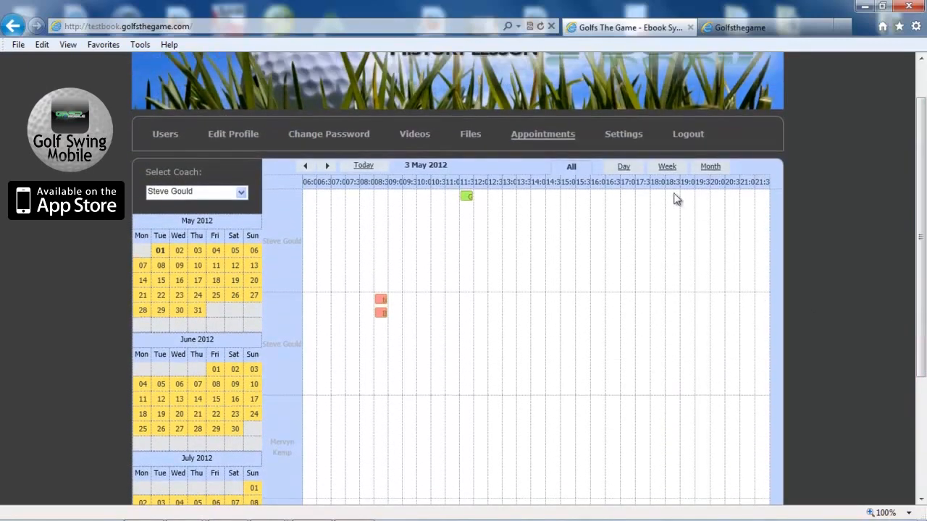
Step: Review the selected coach's day view for 3 May 2012 and the week view for 30 Apr – 6 May 2012
{"action": "left_click", "coordinate": [622, 168]}
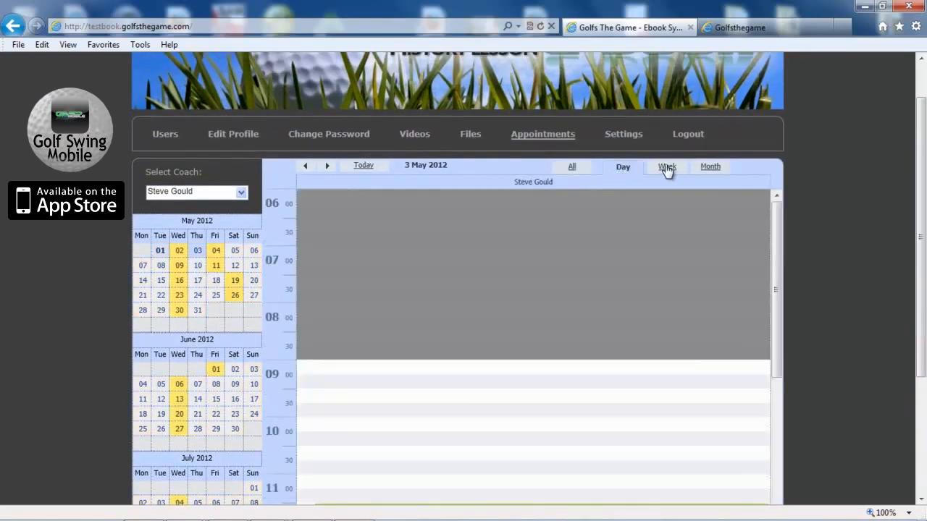
{"action": "left_click", "coordinate": [666, 167]}
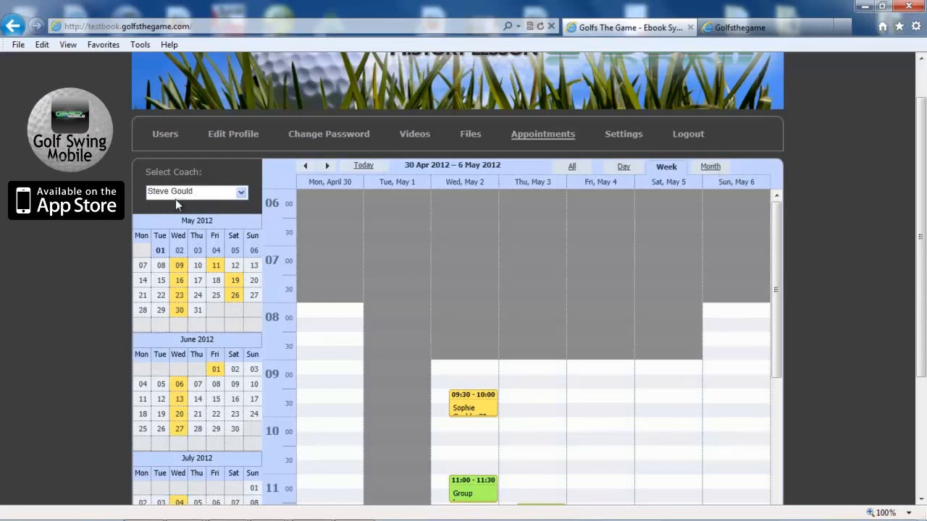
{"action": "left_click", "coordinate": [217, 370]}
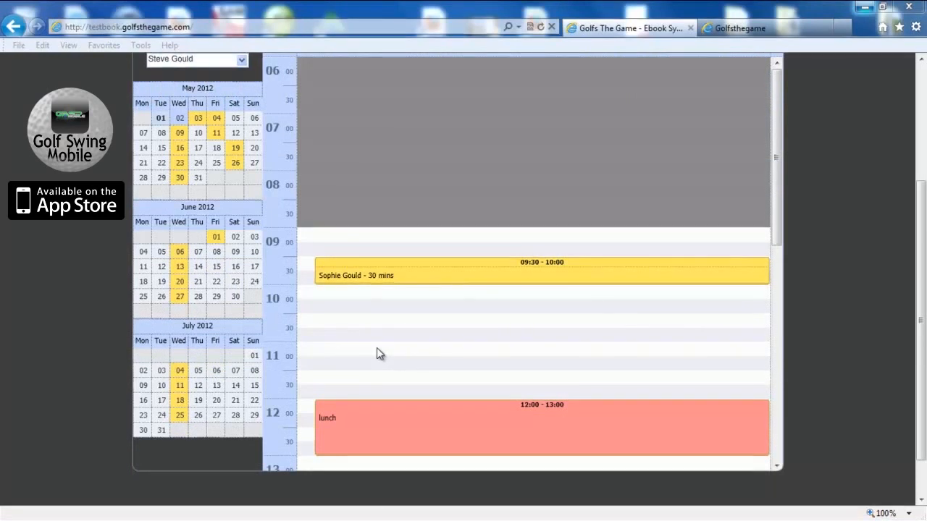
Step: Create an 11:00 group lesson on 2 May 2012 described as Juniors, maximum 6 students, 30 minutes, cost 5, repeated for 4 weeks
{"action": "right_click", "coordinate": [377, 352]}
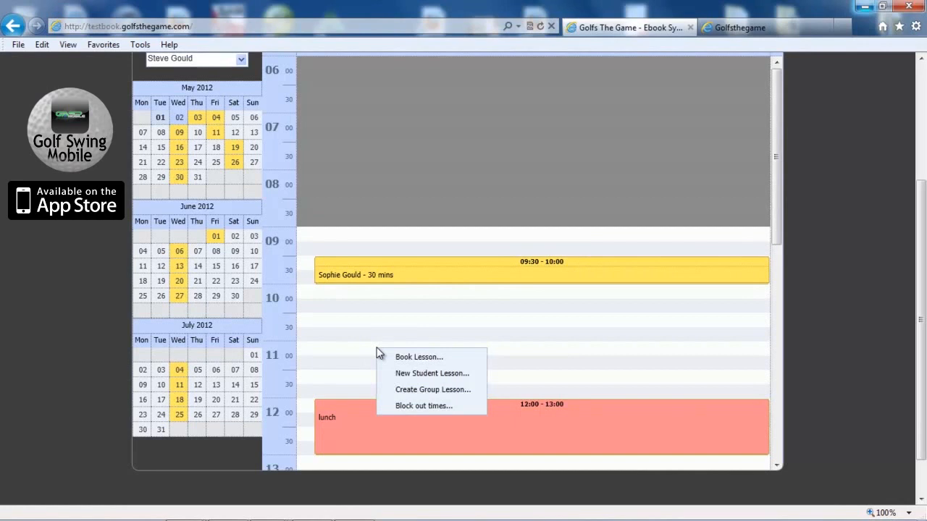
{"action": "left_click", "coordinate": [405, 389]}
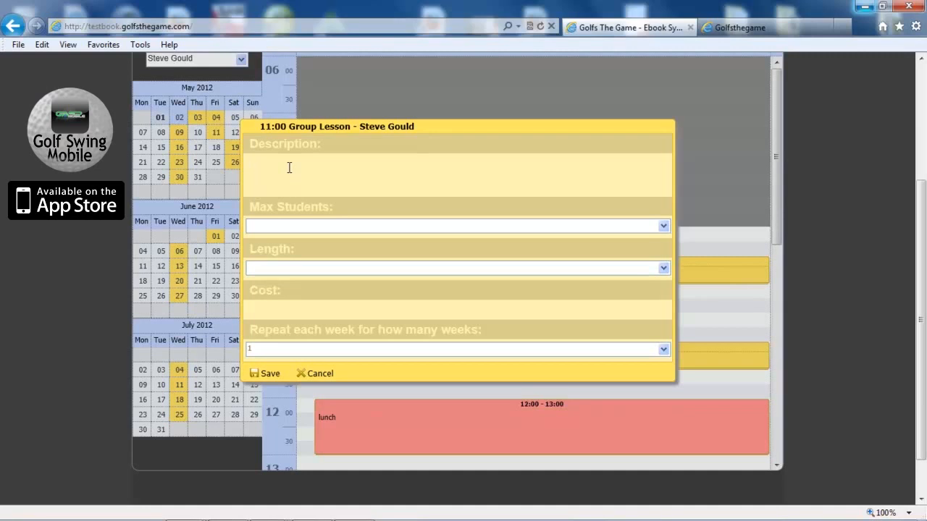
{"action": "type", "text": "Juniors"}
{"action": "left_click", "coordinate": [307, 222]}
{"action": "left_click", "coordinate": [284, 288]}
{"action": "left_click", "coordinate": [279, 268]}
{"action": "left_click", "coordinate": [276, 283]}
{"action": "left_click", "coordinate": [275, 306]}
{"action": "type", "text": "5"}
{"action": "left_click", "coordinate": [277, 347]}
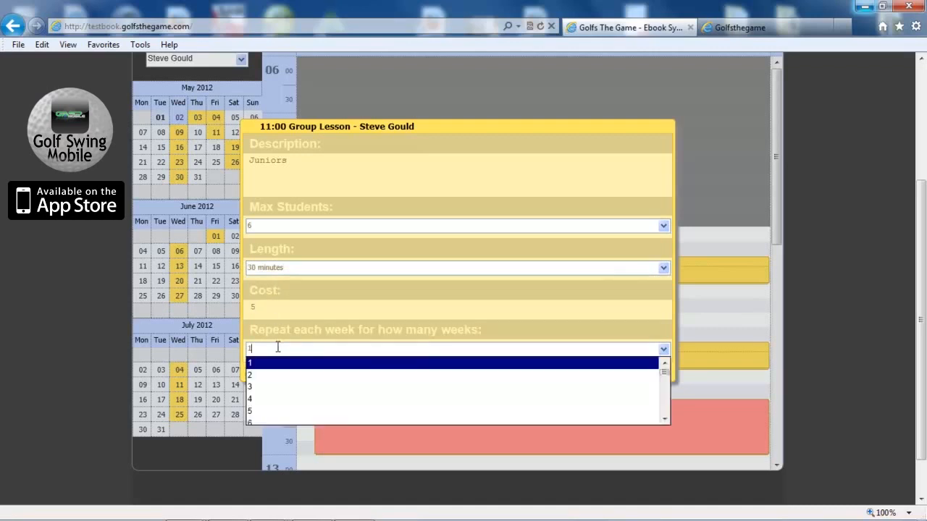
{"action": "left_click", "coordinate": [265, 398]}
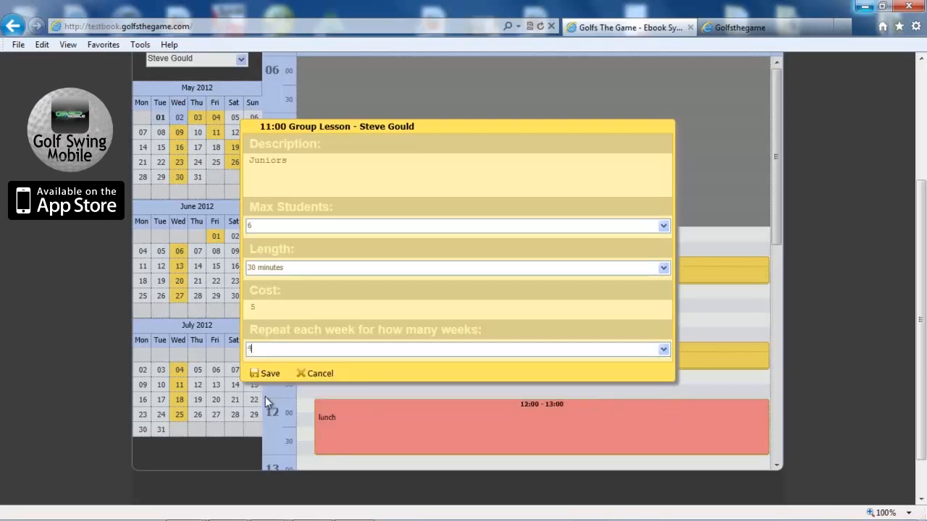
{"action": "left_click", "coordinate": [267, 373]}
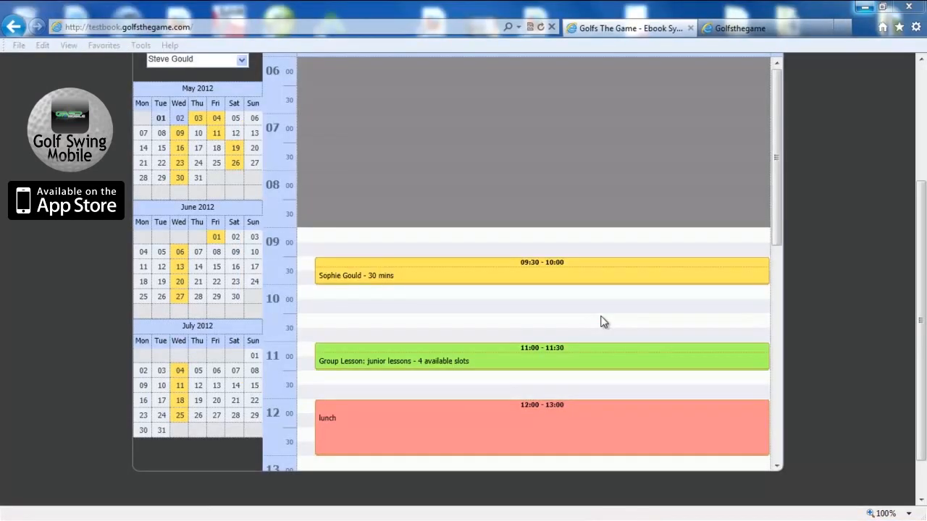
Step: Check the event details of the 11:00 group lesson on 2 May 2012
{"action": "mouse_move", "coordinate": [521, 351]}
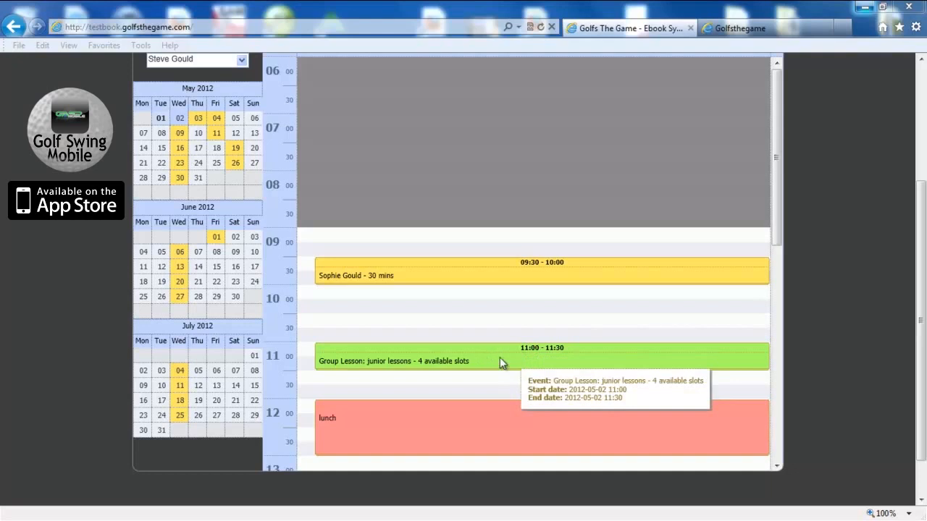